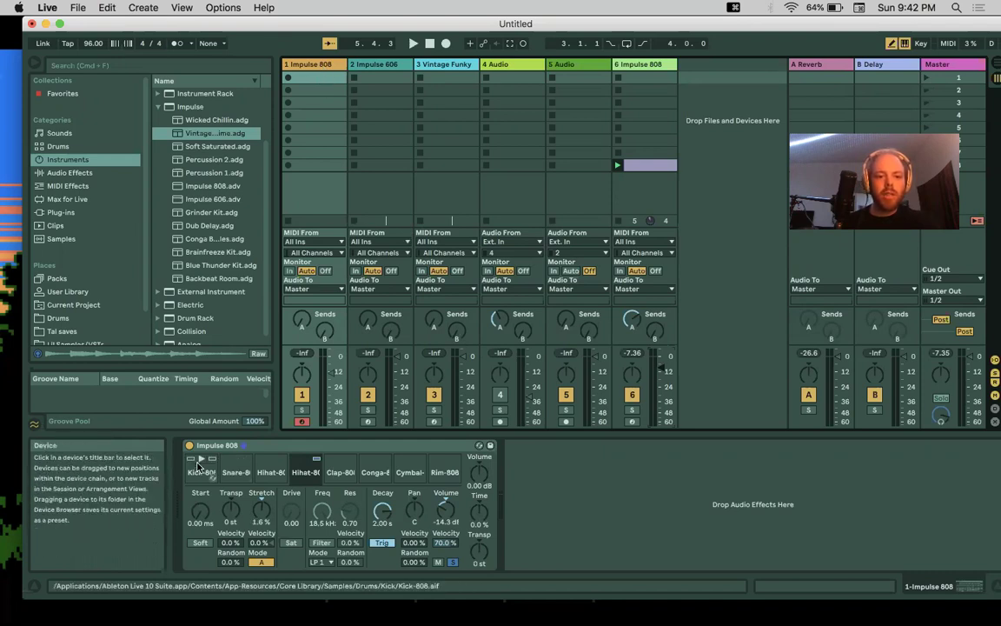
# - Preview the hi-hat pad samples and play through the drum pads with keys S, D, F, G
pyautogui.moveTo(201, 471); pyautogui.dragTo(232, 461)
pyautogui.click(293, 463)
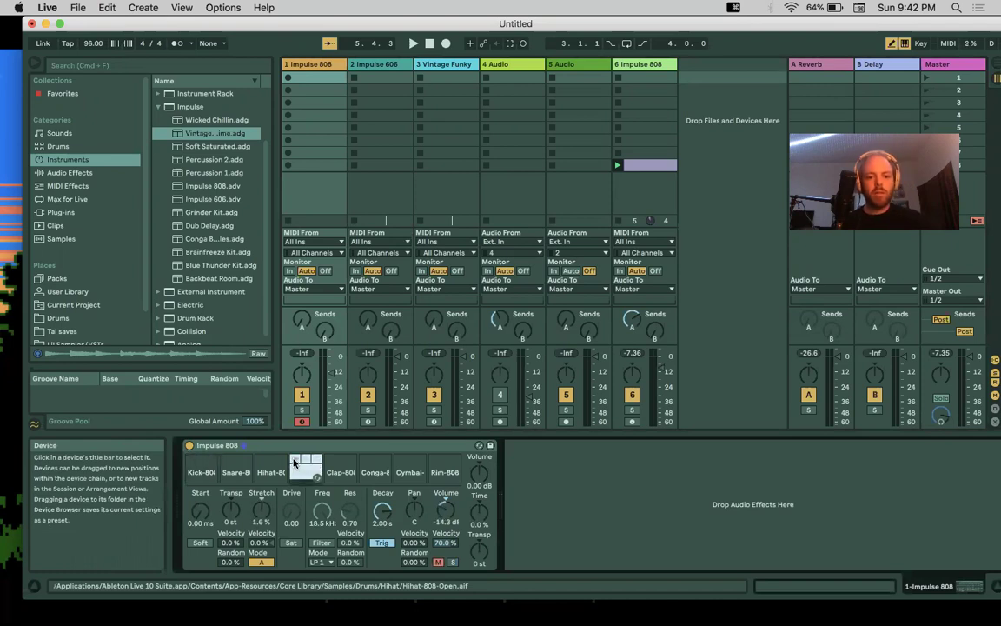
pyautogui.click(283, 461)
pyautogui.press('s')
pyautogui.press('d')
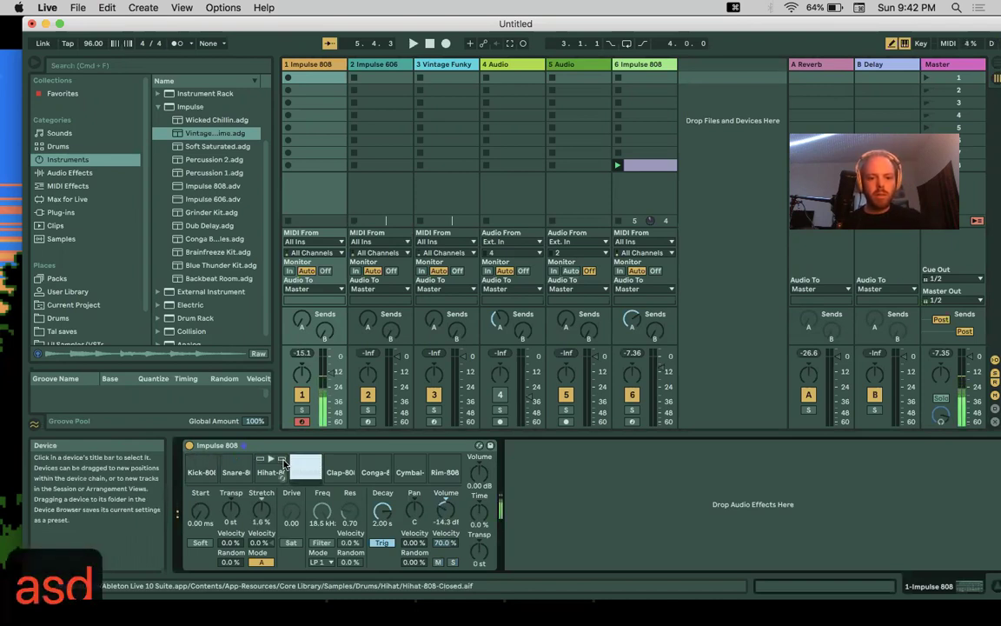
pyautogui.press('f')
pyautogui.press('g')
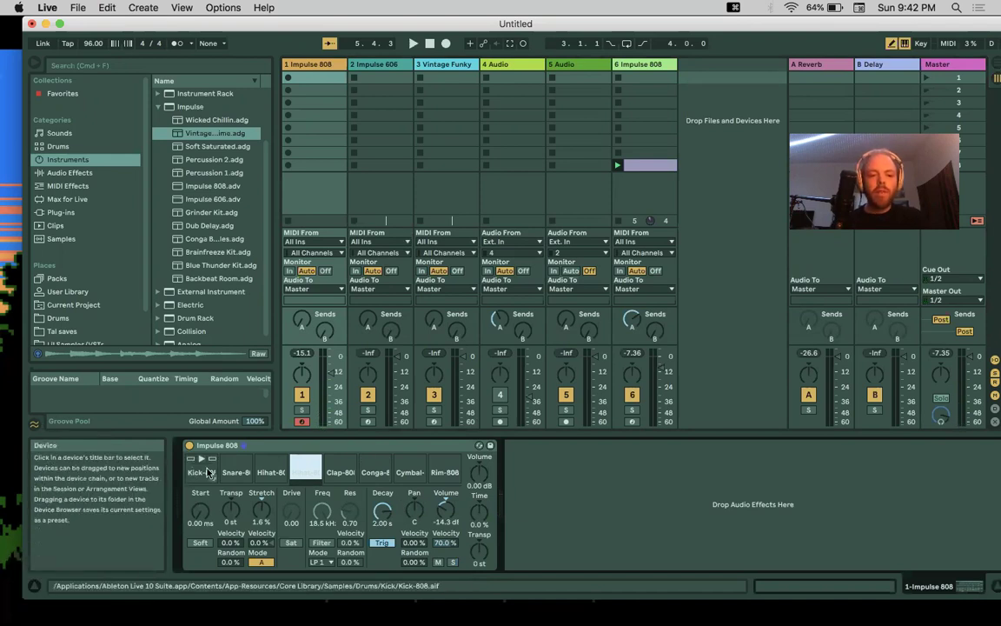
# - Audition the kick, snare and closed hi-hat sounds repeatedly
pyautogui.press('a')
pyautogui.press('a')
pyautogui.press('a')
pyautogui.press('a')
pyautogui.press('a')
pyautogui.press('a')
pyautogui.press('a')
pyautogui.press('a')
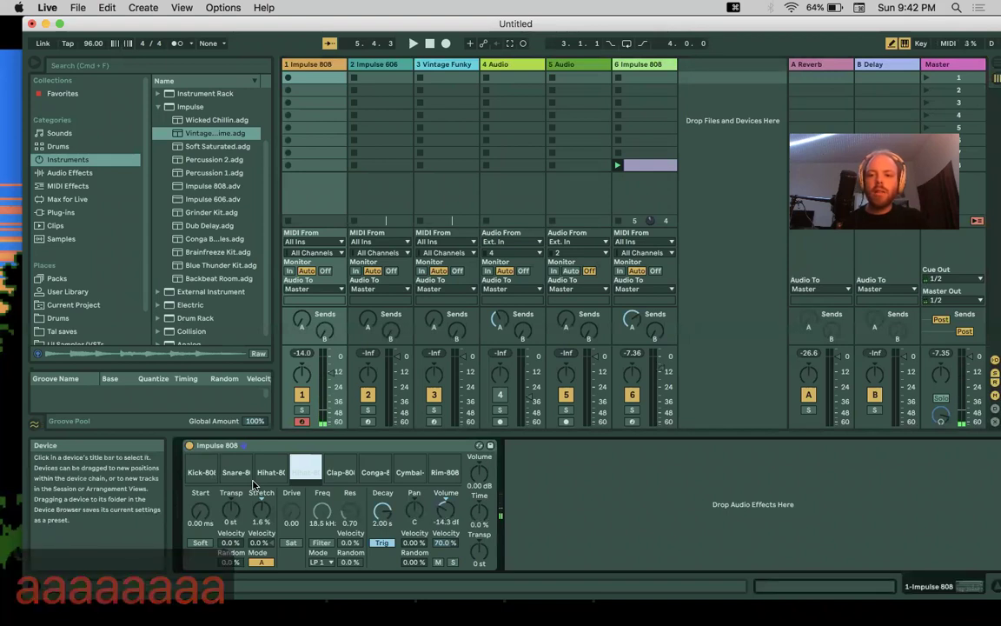
pyautogui.moveTo(233, 462)
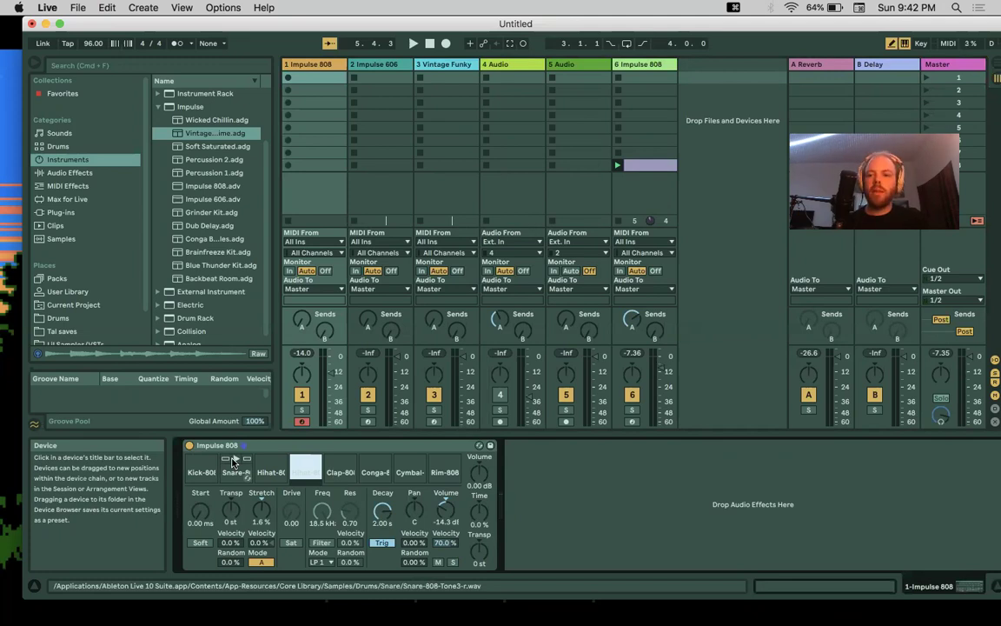
pyautogui.press('s')
pyautogui.press('s')
pyautogui.press('s')
pyautogui.press('s')
pyautogui.press('s')
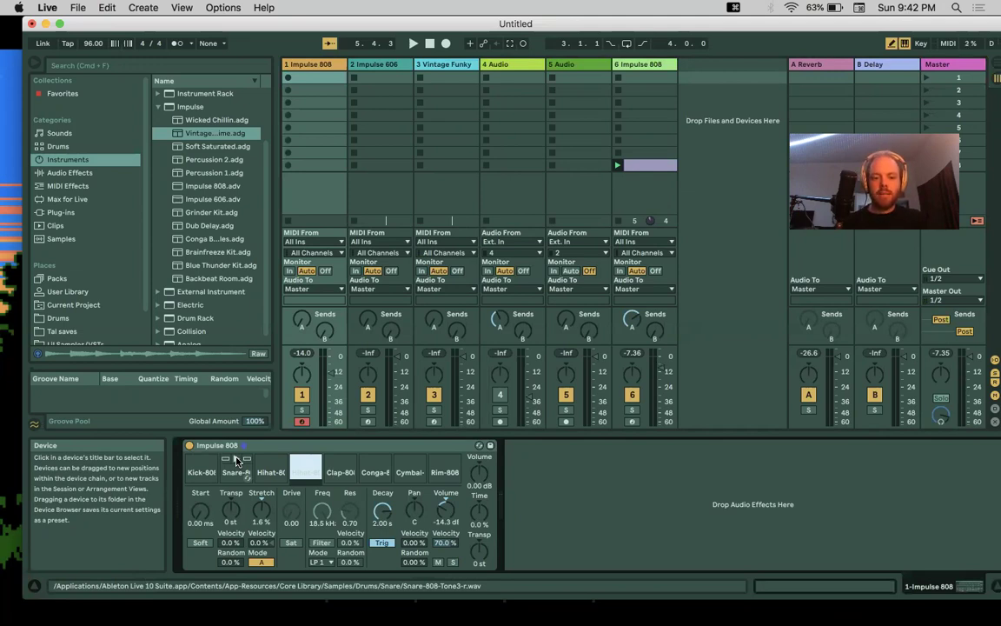
pyautogui.press('d')
pyautogui.press('d')
pyautogui.press('d')
pyautogui.press('d')
pyautogui.press('d')
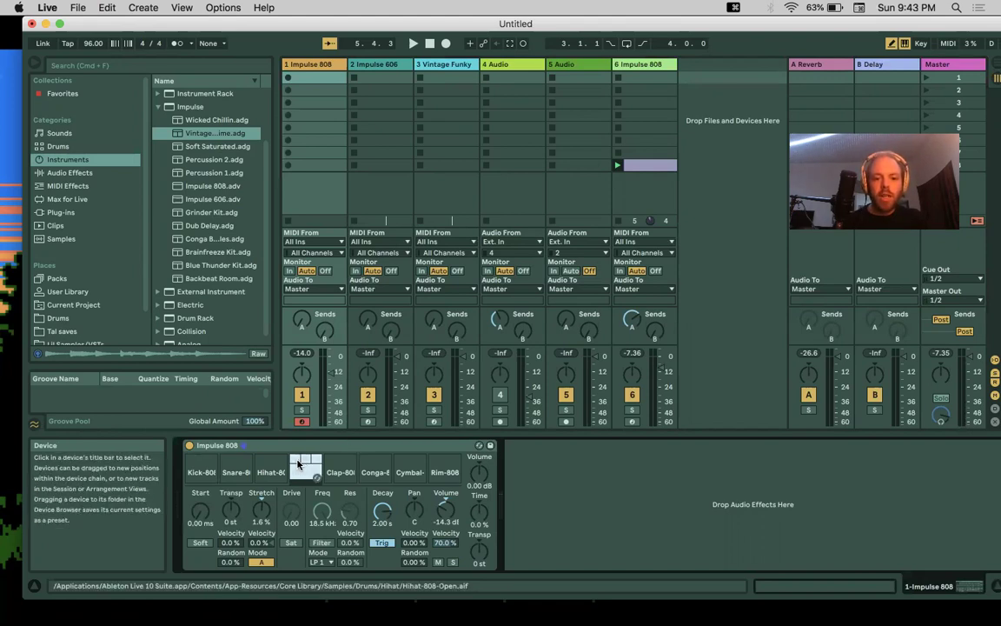
# - Play snare and hi-hat rhythms, alternating closed and open hi-hats, then the clap
pyautogui.press('s')
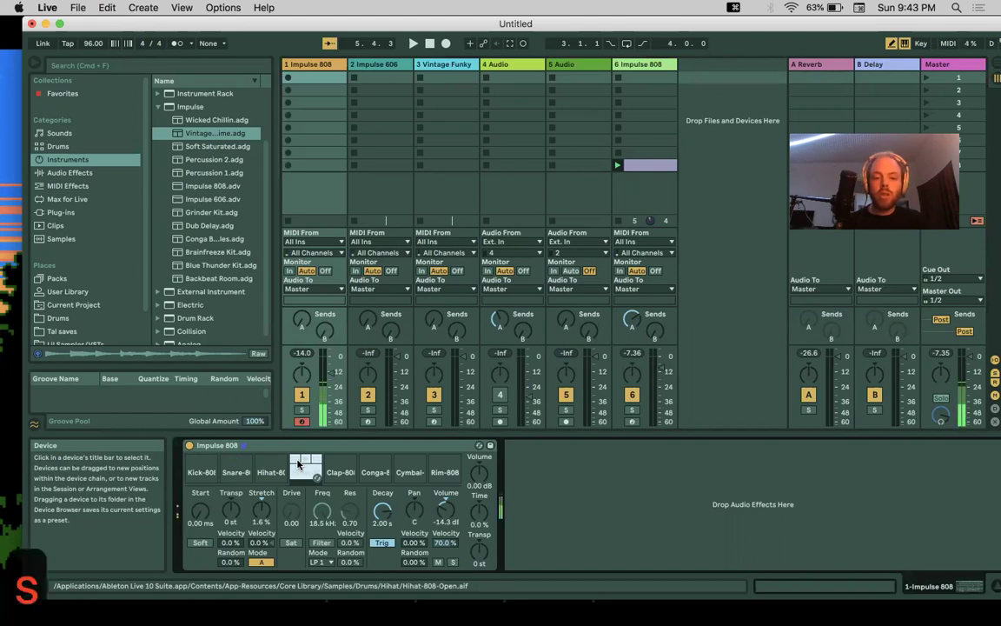
pyautogui.press('d')
pyautogui.press('d')
pyautogui.press('f')
pyautogui.press('d')
pyautogui.press('f')
pyautogui.press('d')
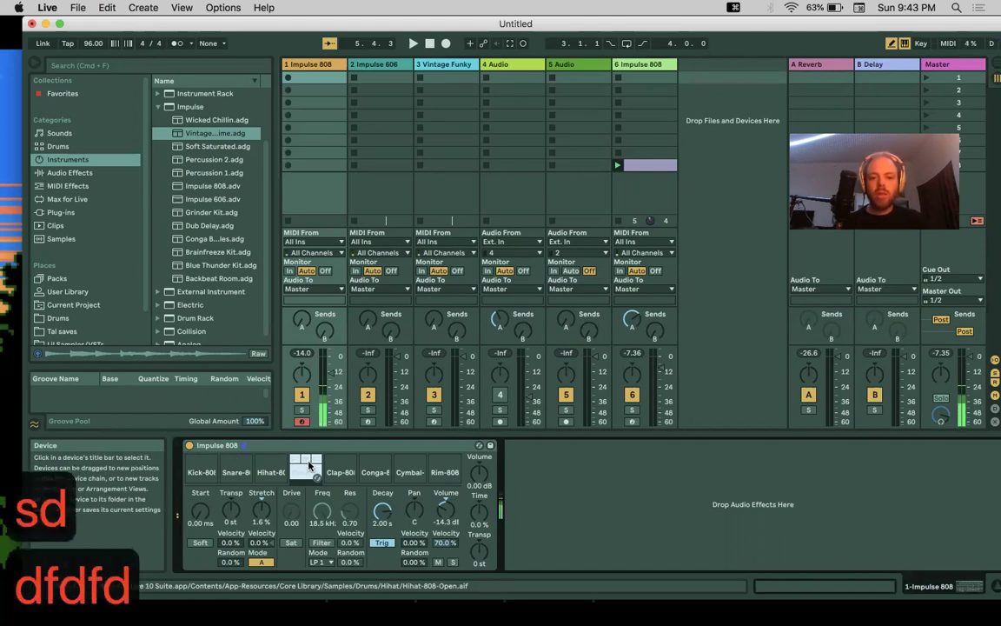
pyautogui.press('f')
pyautogui.press('g')
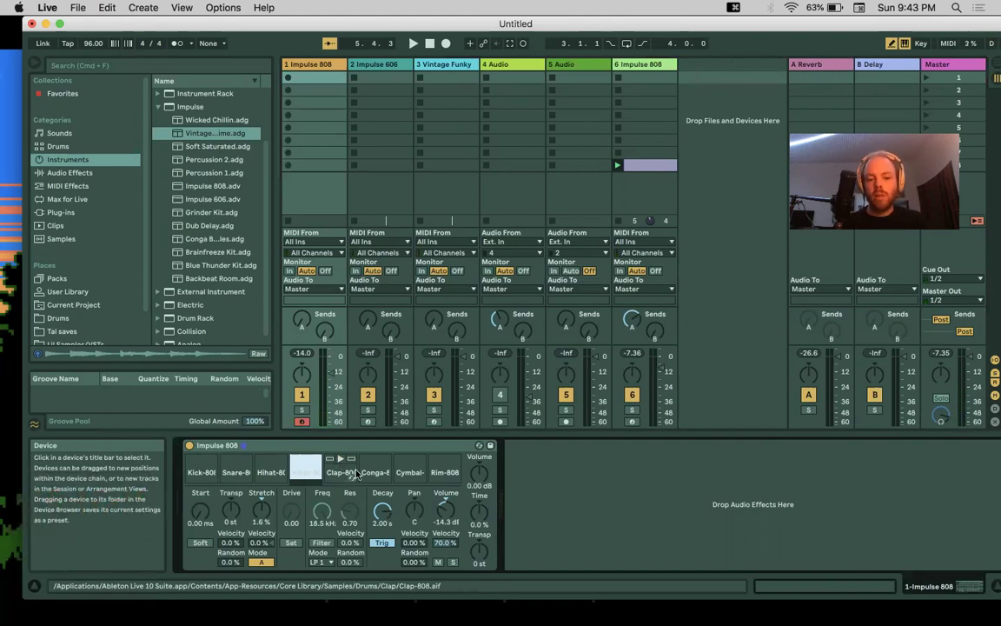
pyautogui.press('g')
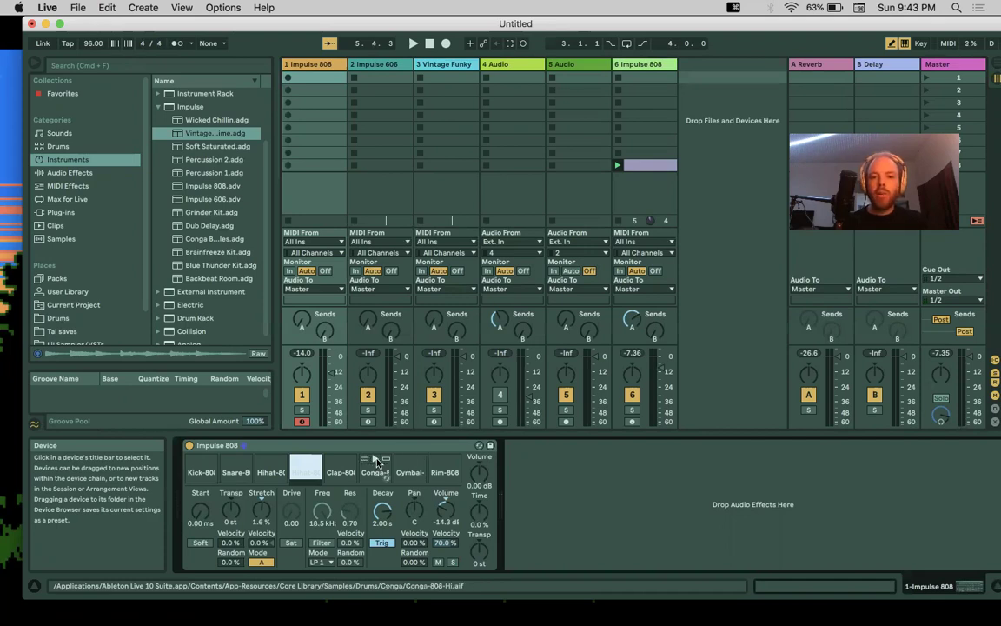
# - Audition the conga, cymbal and rim sounds
pyautogui.press('h')
pyautogui.press('h')
pyautogui.press('h')
pyautogui.press('h')
pyautogui.press('h')
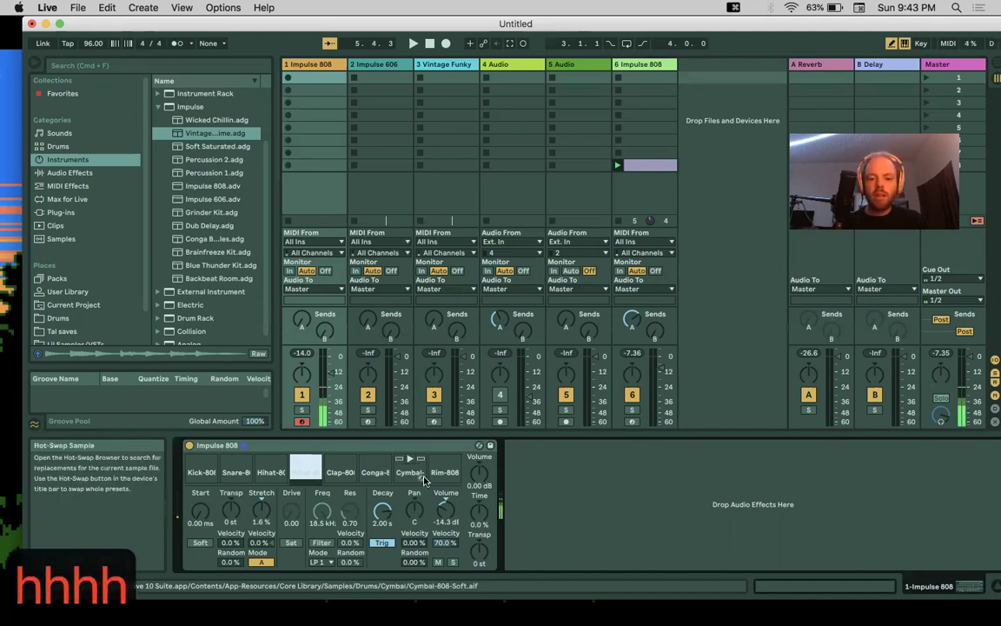
pyautogui.click(378, 461)
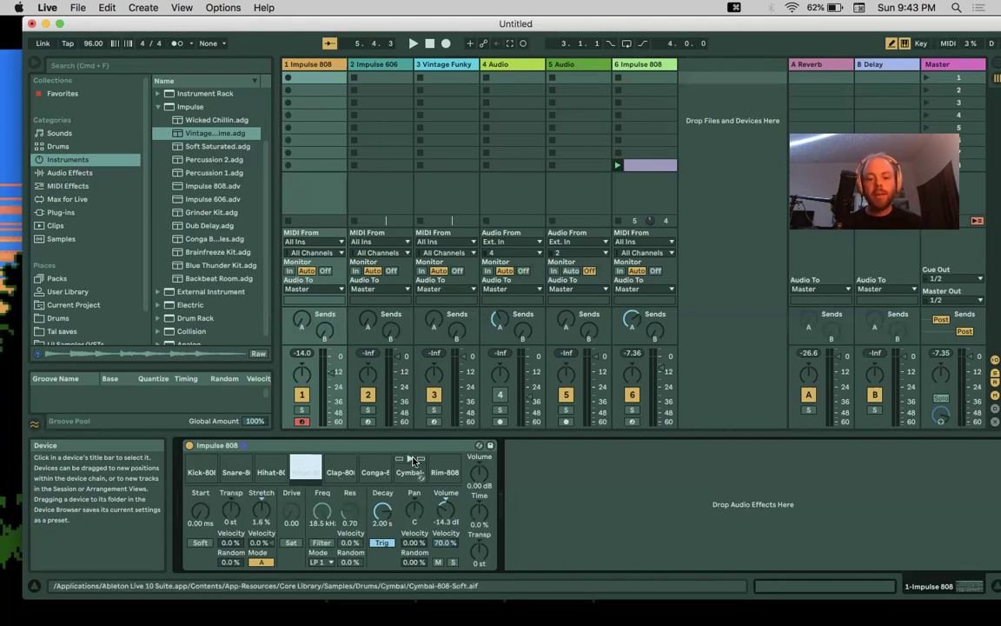
pyautogui.press('h')
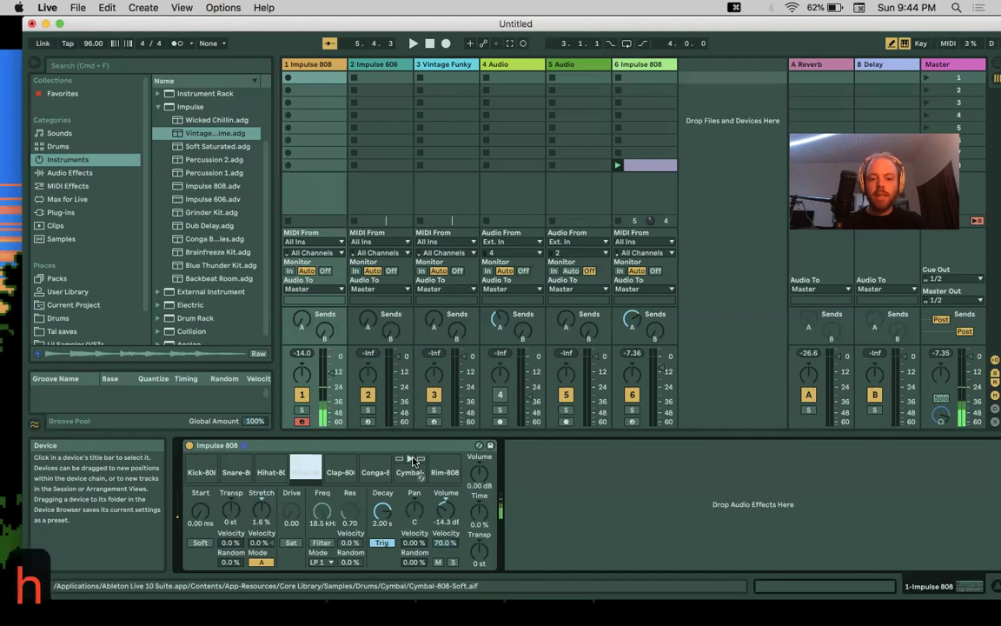
pyautogui.press('j')
pyautogui.press('j')
pyautogui.press('j')
pyautogui.press('j')
pyautogui.press('j')
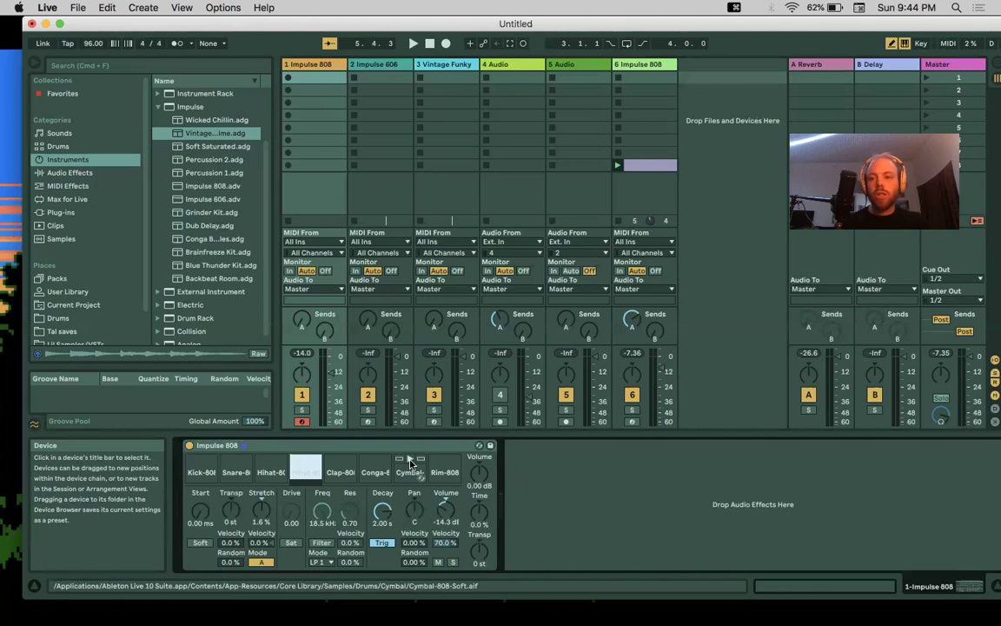
pyautogui.press('k')
pyautogui.press('k')
pyautogui.press('k')
pyautogui.press('k')
pyautogui.press('k')
pyautogui.press('k')
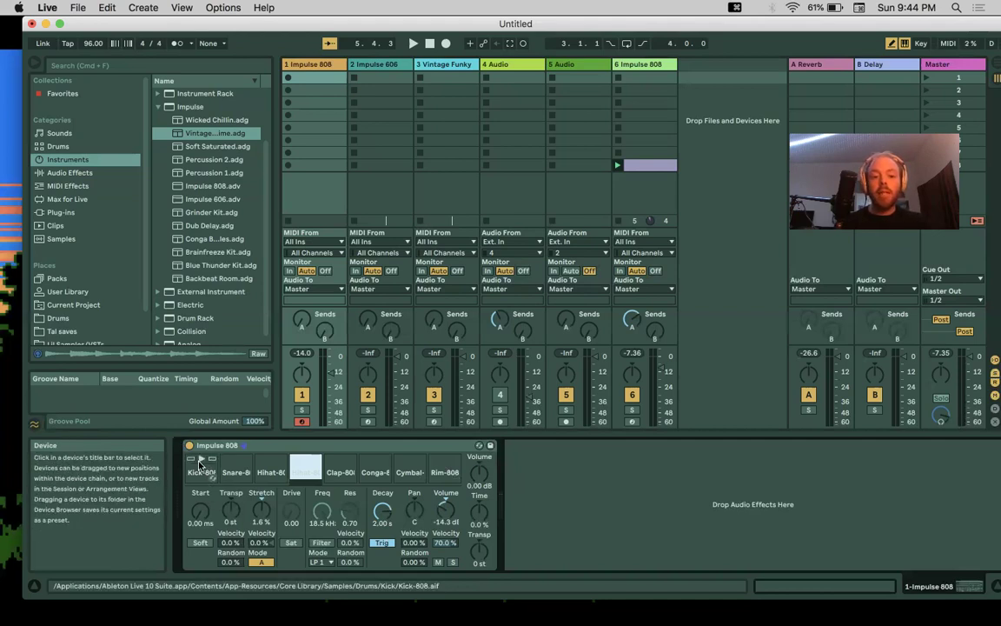
# - Inspect the sample settings of the kick, snare and closed hi-hat pads
pyautogui.click(203, 464)
pyautogui.click(236, 465)
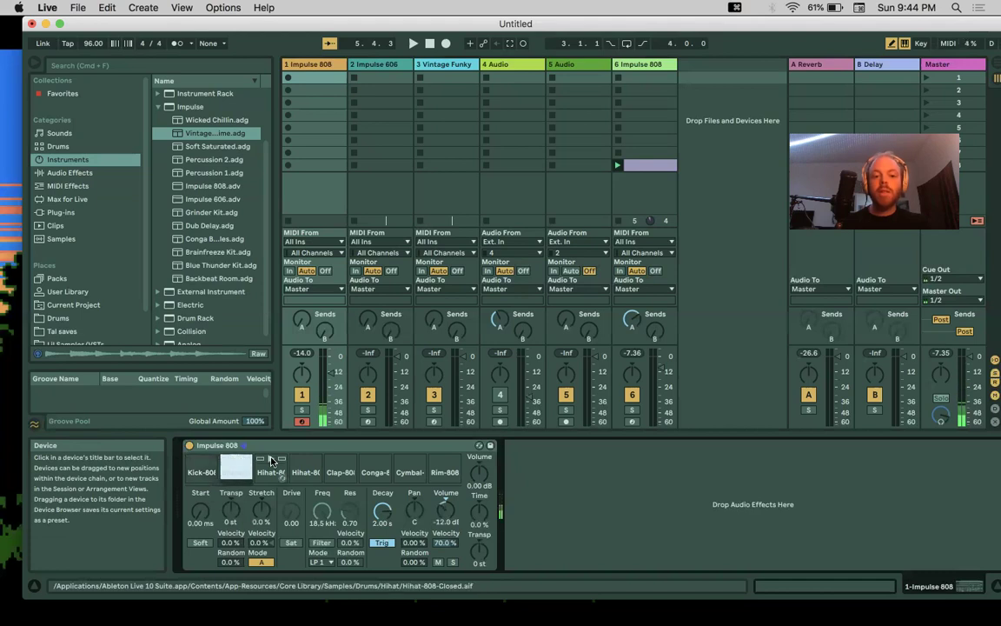
pyautogui.click(270, 464)
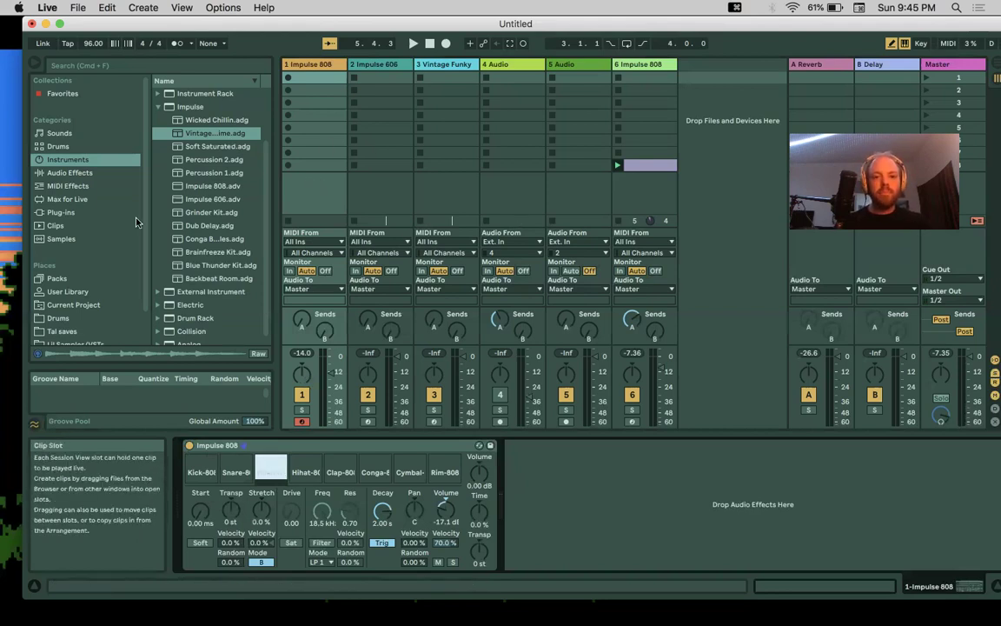
# - Create a new MIDI clip on track 1 with Kick-808 notes on beats 1 through 4
pyautogui.doubleClick(322, 78)
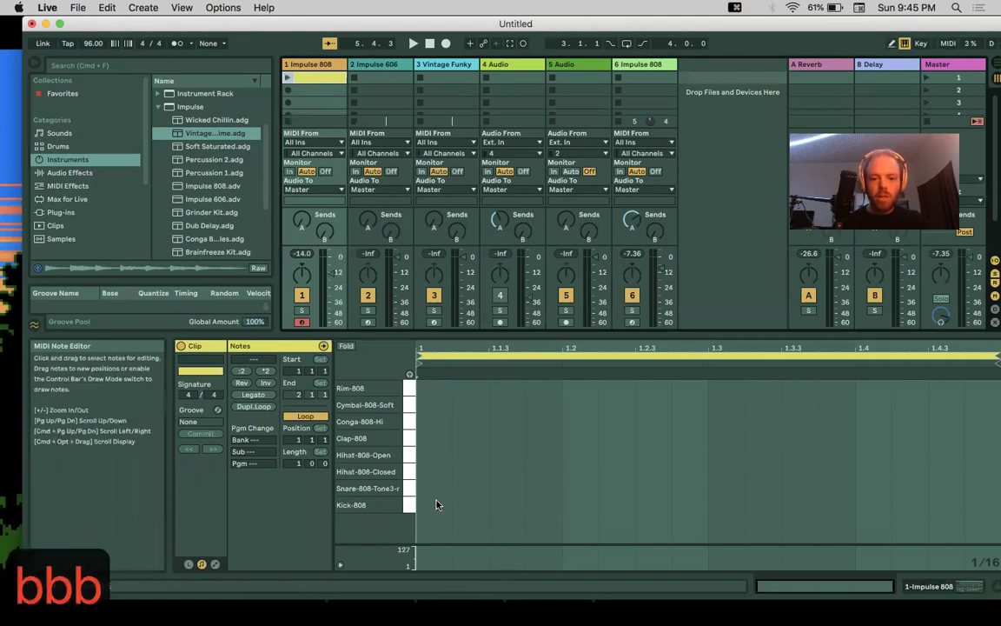
pyautogui.click(437, 505)
pyautogui.press('b')
pyautogui.doubleClick(582, 502)
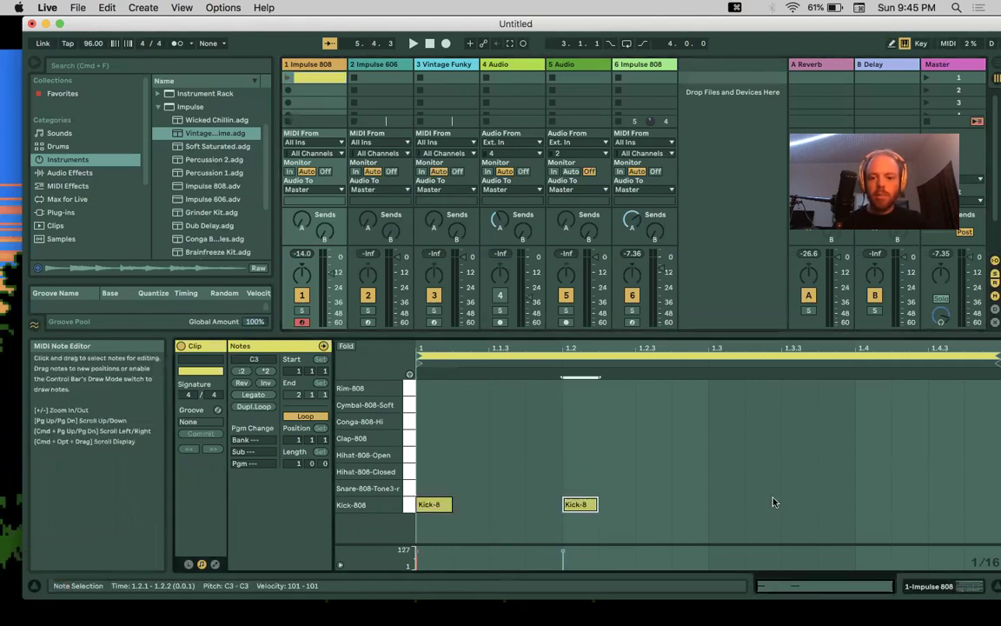
pyautogui.doubleClick(726, 505)
pyautogui.doubleClick(869, 504)
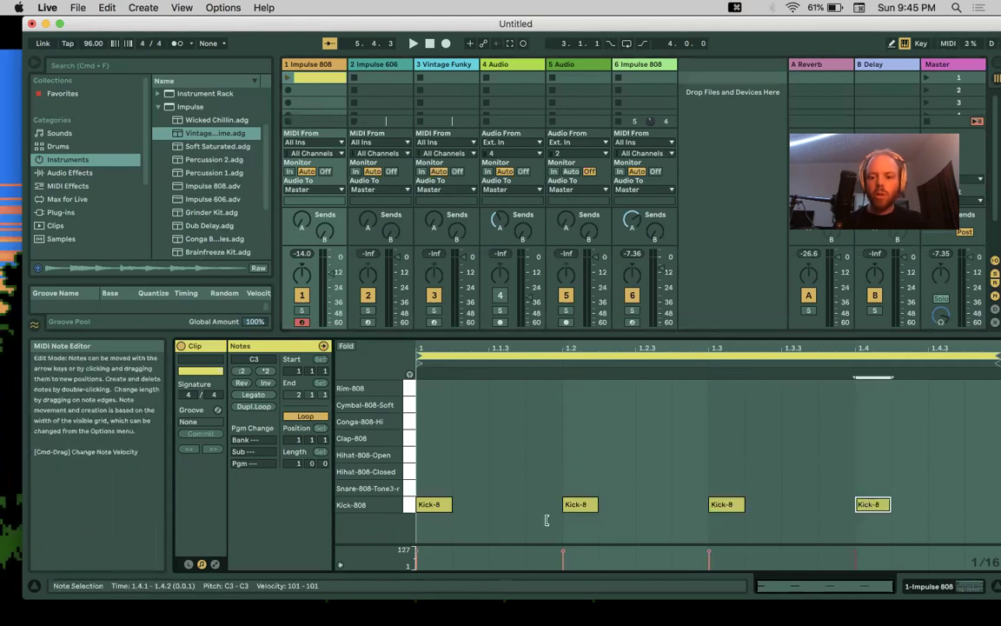
# - Launch the kick clip, deactivate track 6 and raise track 1's volume to -4.48 dB
pyautogui.click(286, 78)
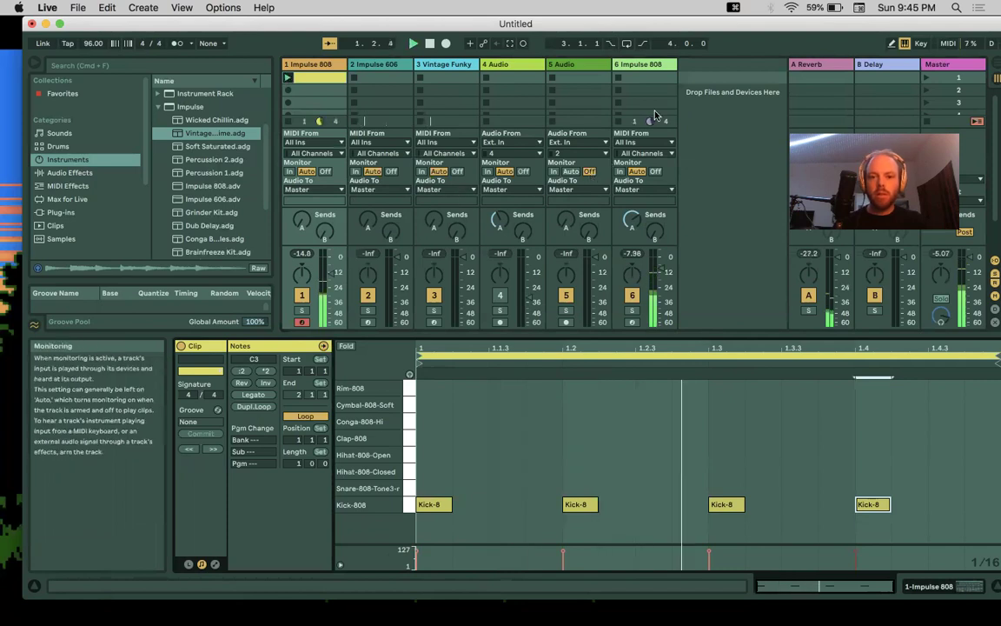
pyautogui.click(632, 297)
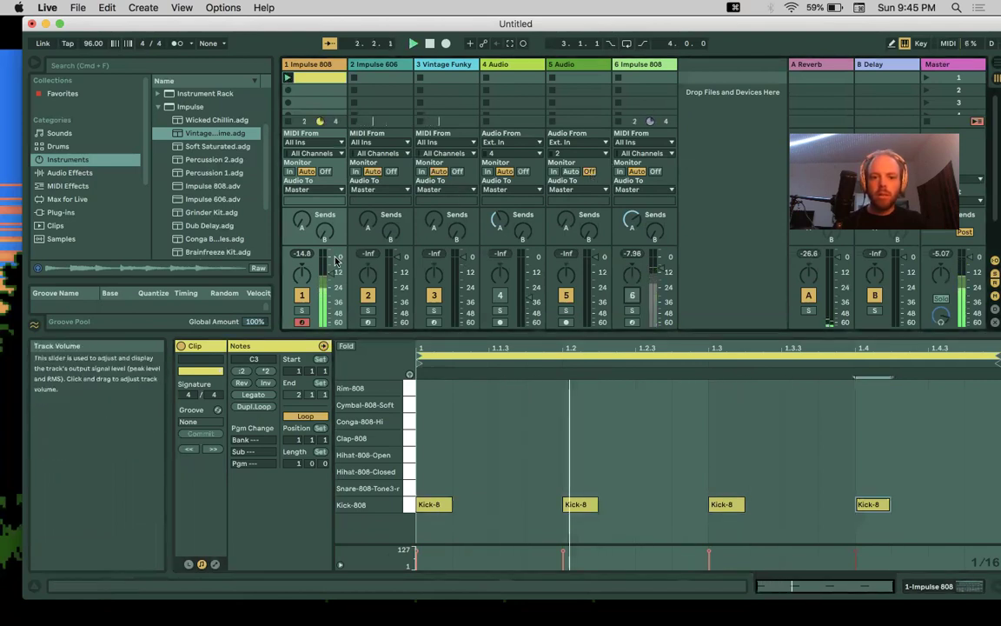
pyautogui.moveTo(337, 271); pyautogui.dragTo(337, 262)
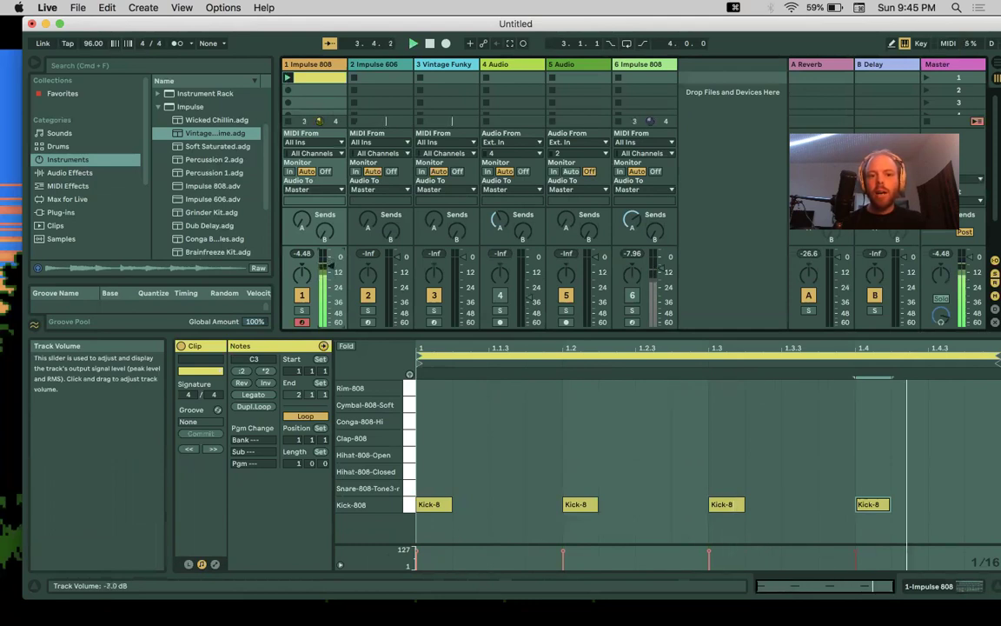
pyautogui.moveTo(328, 271); pyautogui.dragTo(330, 268)
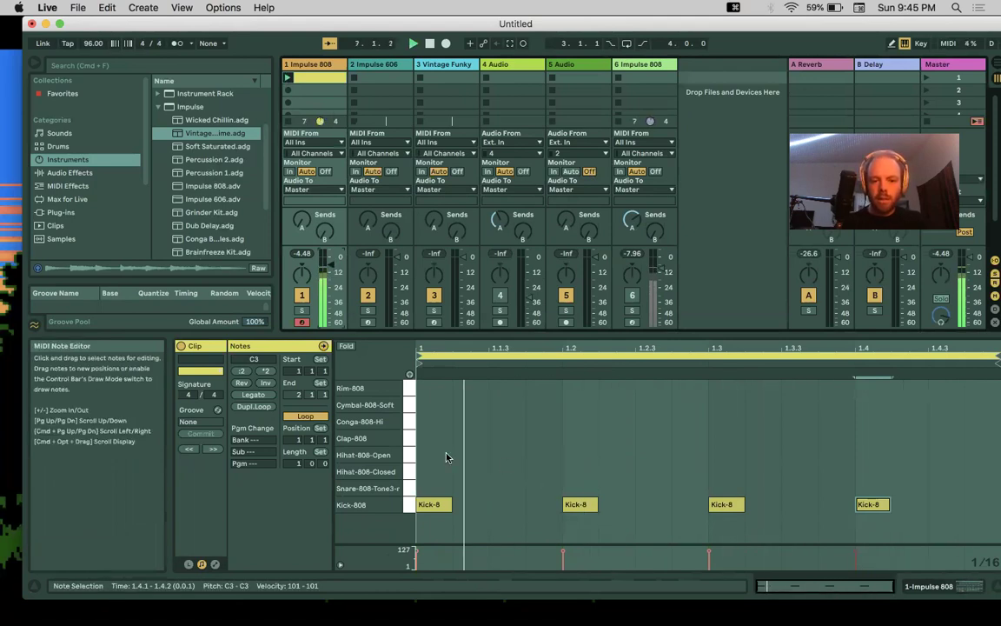
# - Add eight Hihat-808-Closed notes across the bar, nudging the 1.3 note one sixteenth later
pyautogui.doubleClick(429, 472)
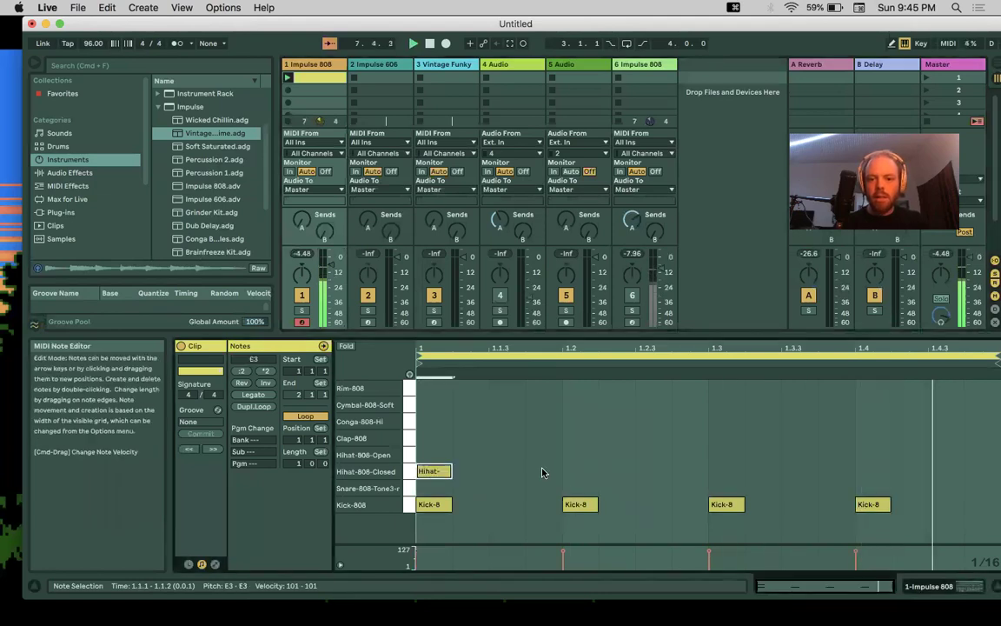
pyautogui.doubleClick(507, 470)
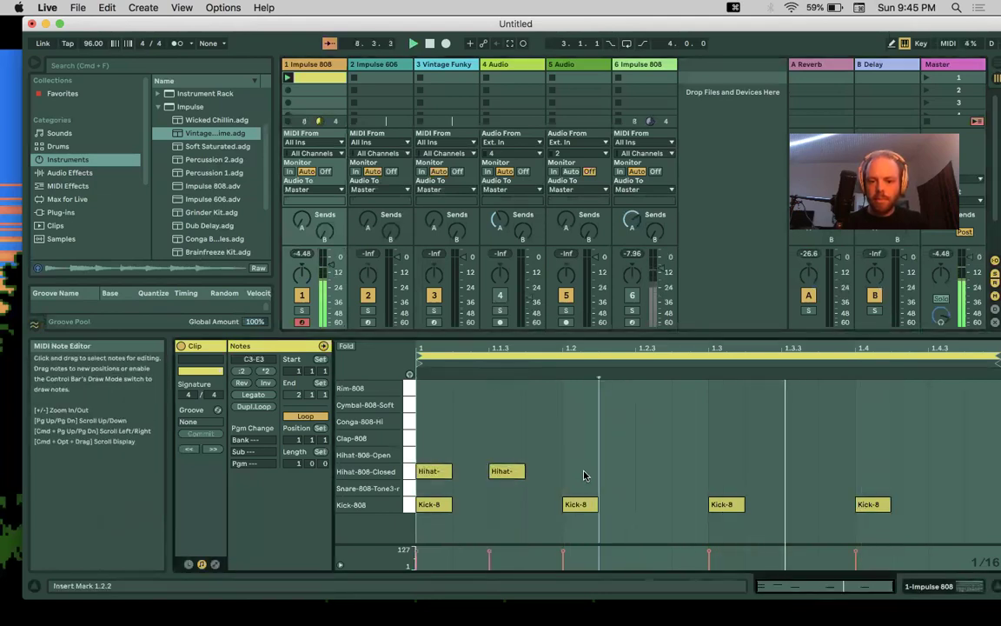
pyautogui.doubleClick(580, 471)
pyautogui.doubleClick(654, 471)
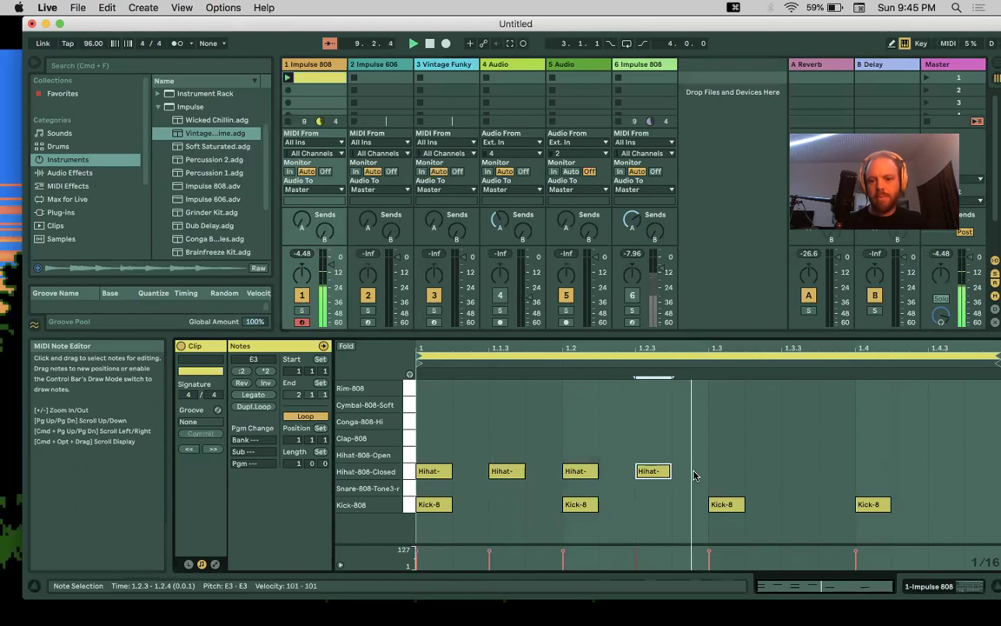
pyautogui.doubleClick(689, 470)
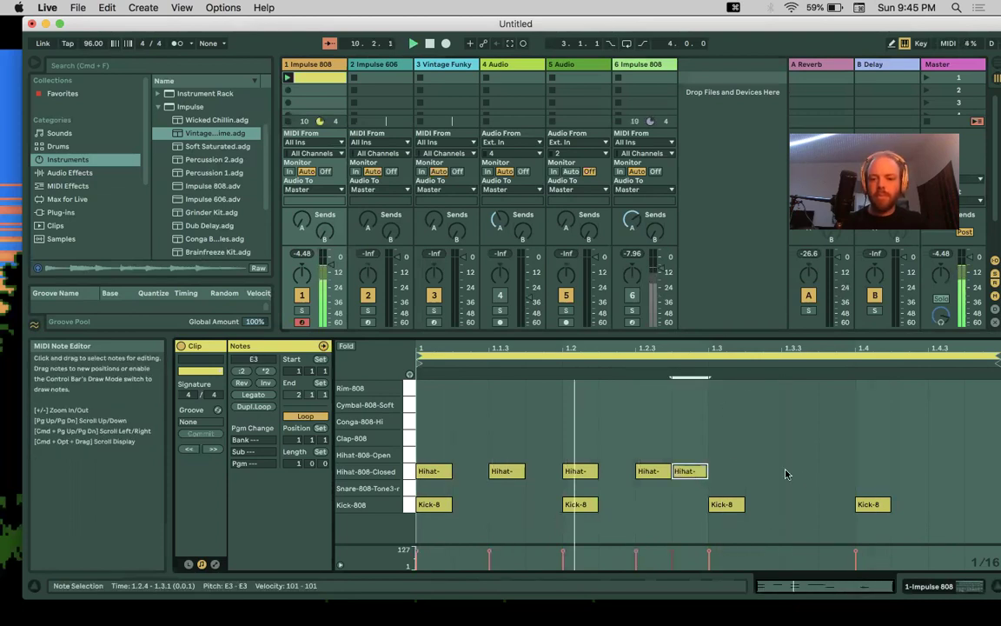
pyautogui.doubleClick(728, 471)
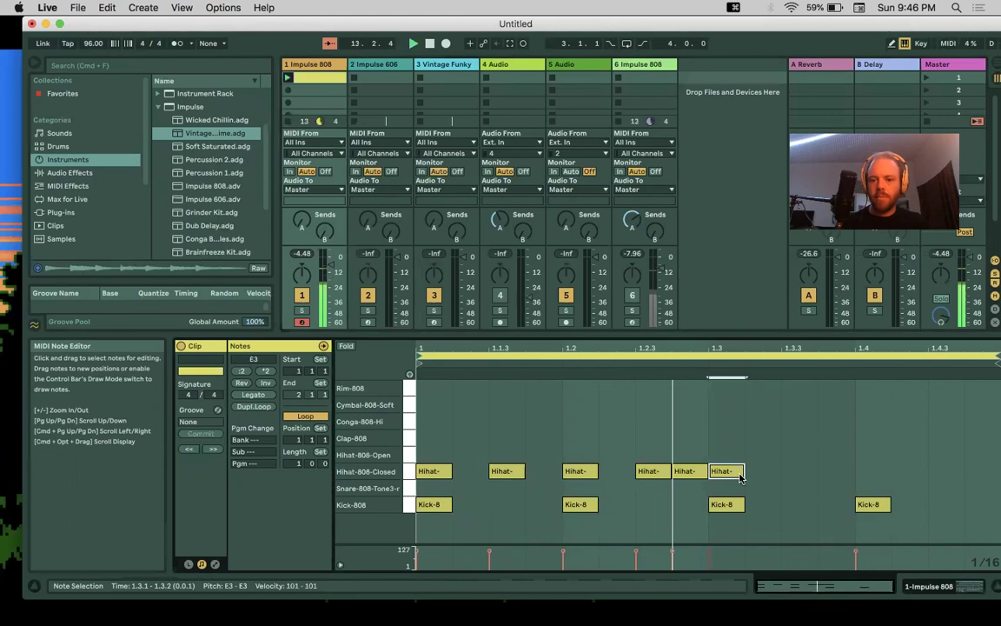
pyautogui.press('Right')
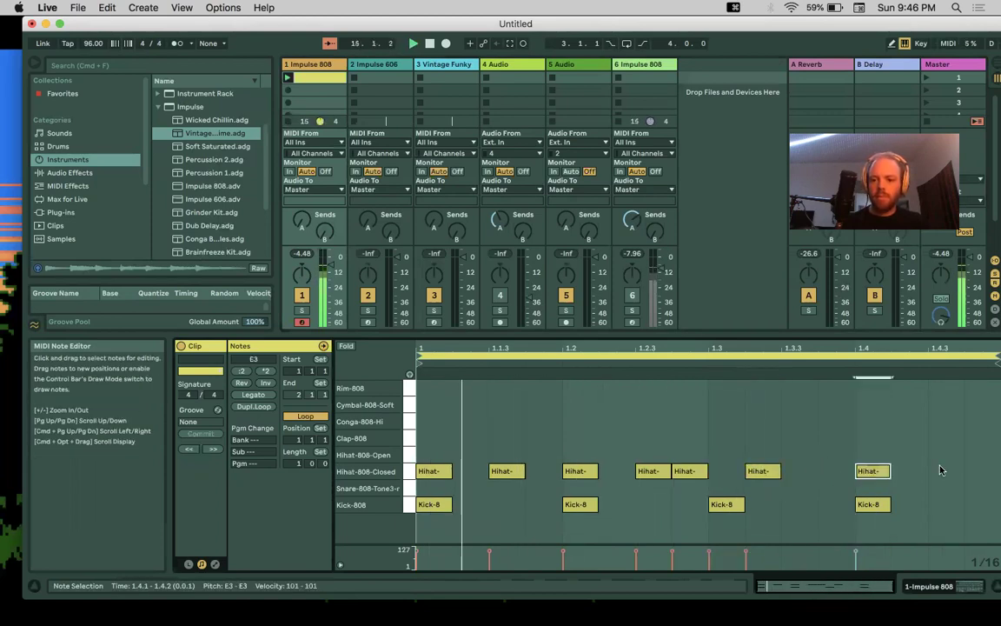
pyautogui.doubleClick(873, 471)
pyautogui.doubleClick(945, 471)
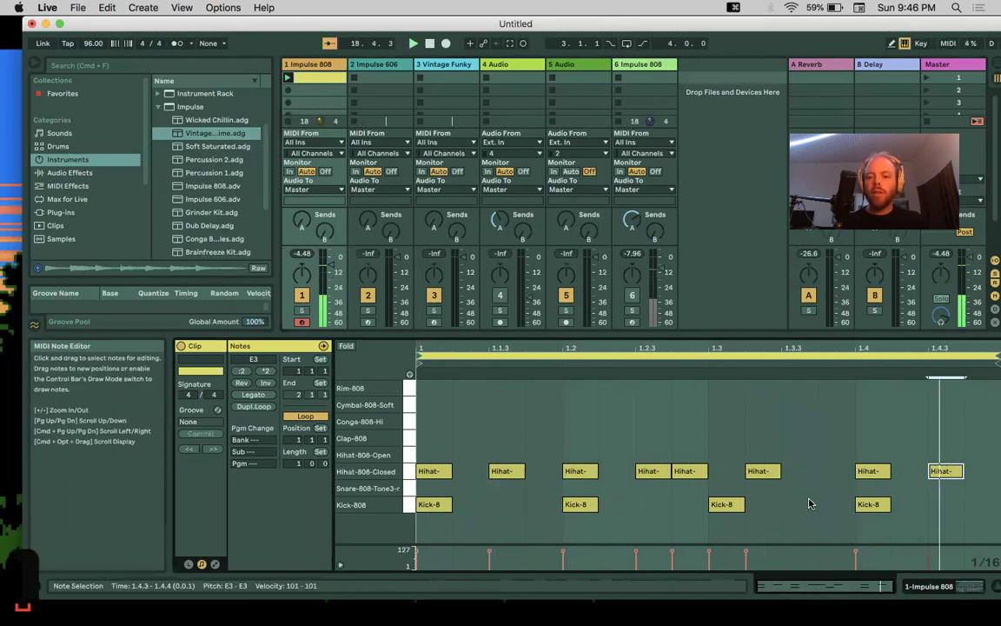
pyautogui.click(726, 492)
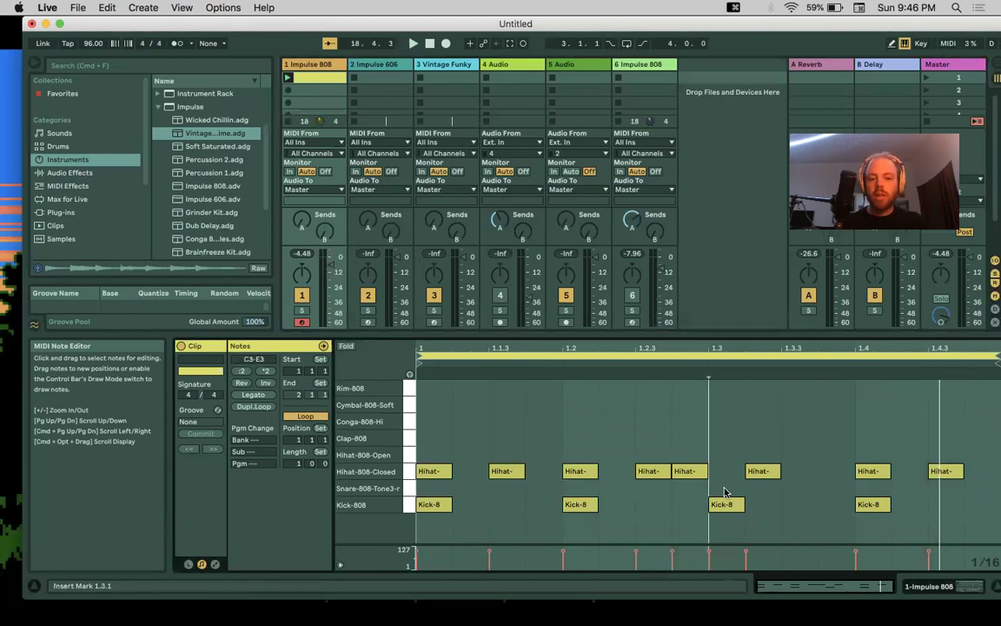
# - Add Snare-808 notes, moving one to 1.2 then 1.1.3, adding another at 1.4, and play back
pyautogui.doubleClick(726, 492)
pyautogui.press('space')
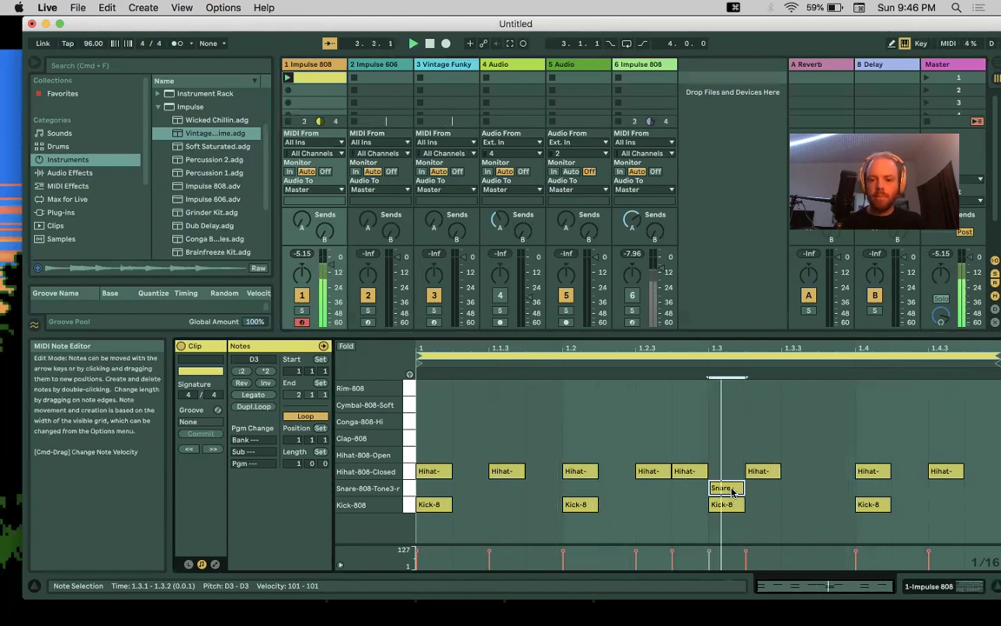
pyautogui.moveTo(732, 492); pyautogui.dragTo(589, 493)
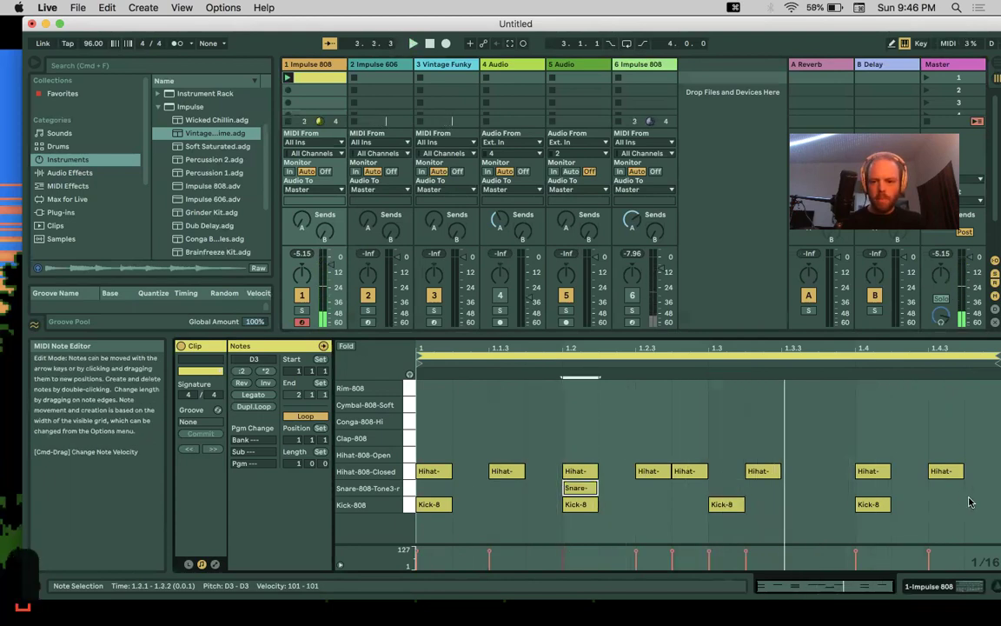
pyautogui.doubleClick(871, 487)
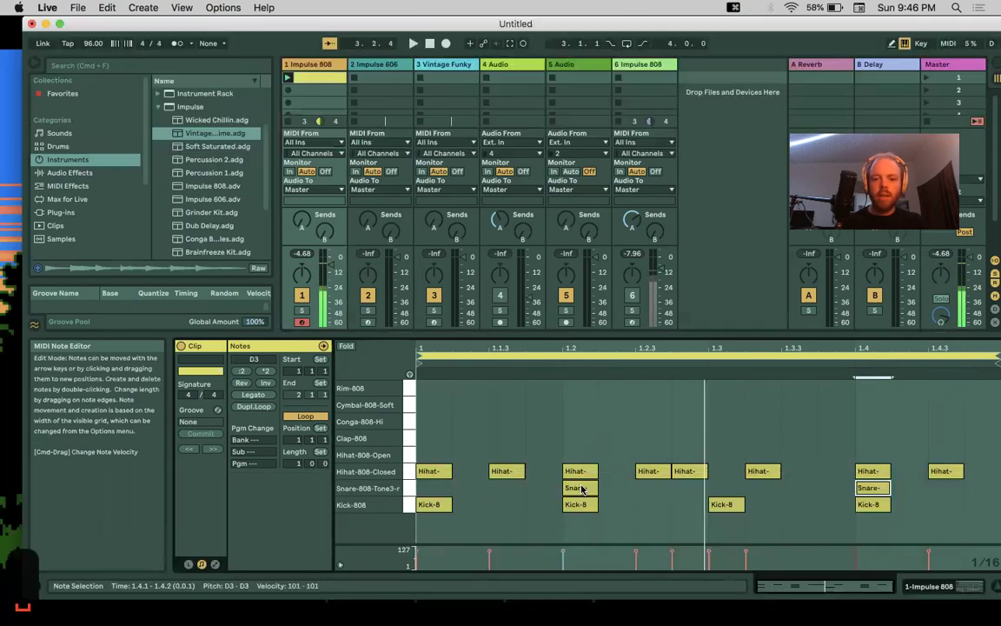
pyautogui.moveTo(582, 489); pyautogui.dragTo(659, 488)
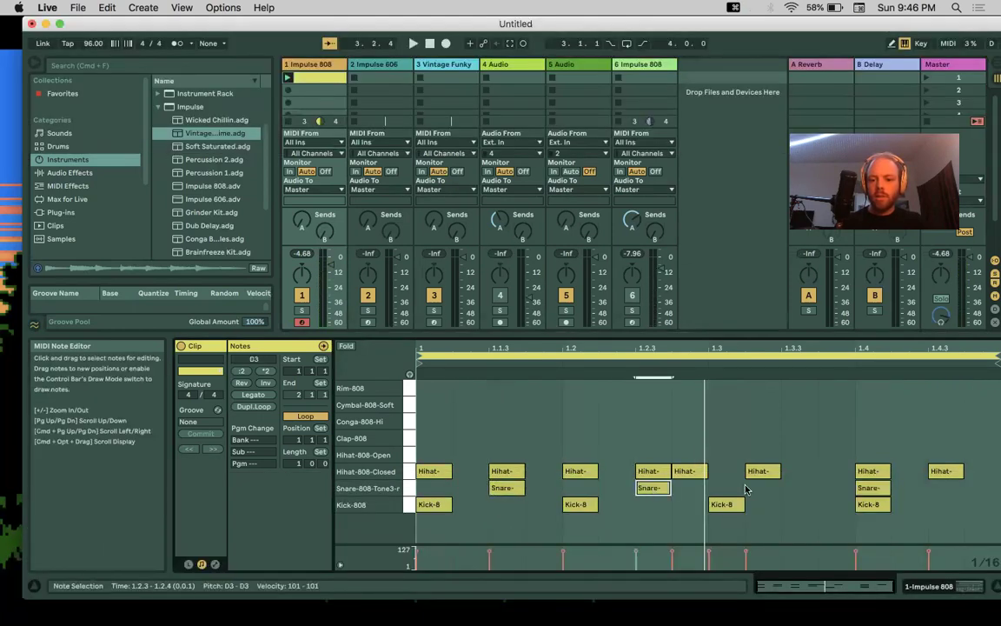
# - Add snare notes at 1.3.3 and 1.4.3, play the pattern, then select all four snares
pyautogui.doubleClick(798, 487)
pyautogui.doubleClick(944, 487)
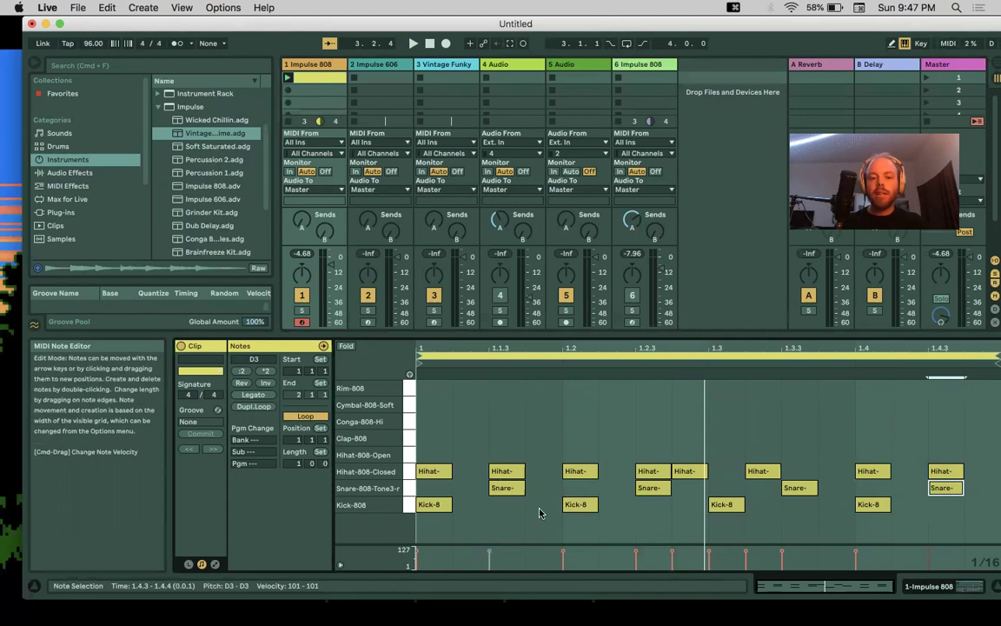
pyautogui.press('space')
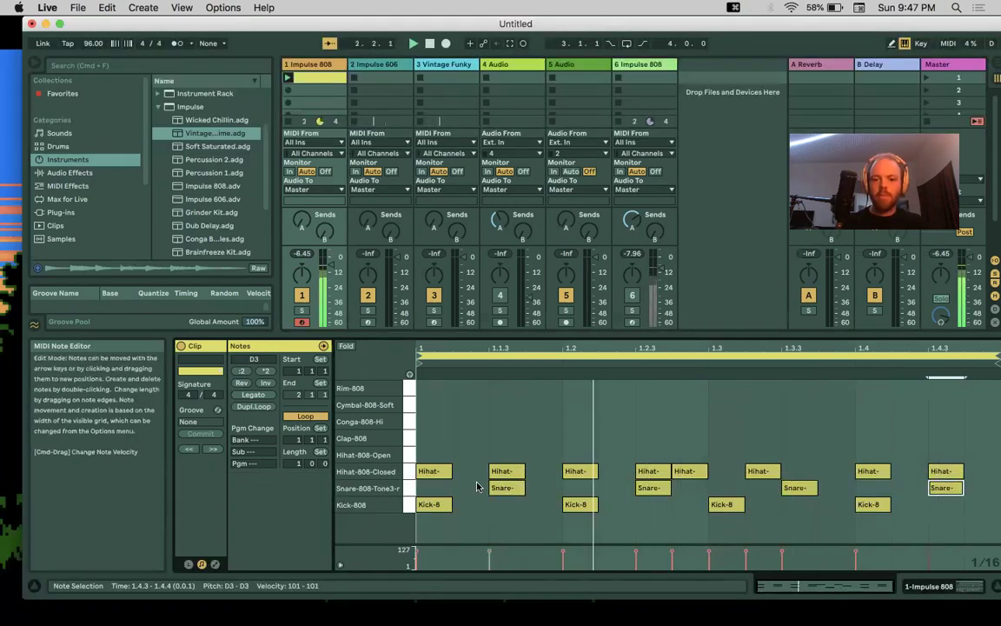
pyautogui.moveTo(469, 485); pyautogui.dragTo(970, 488)
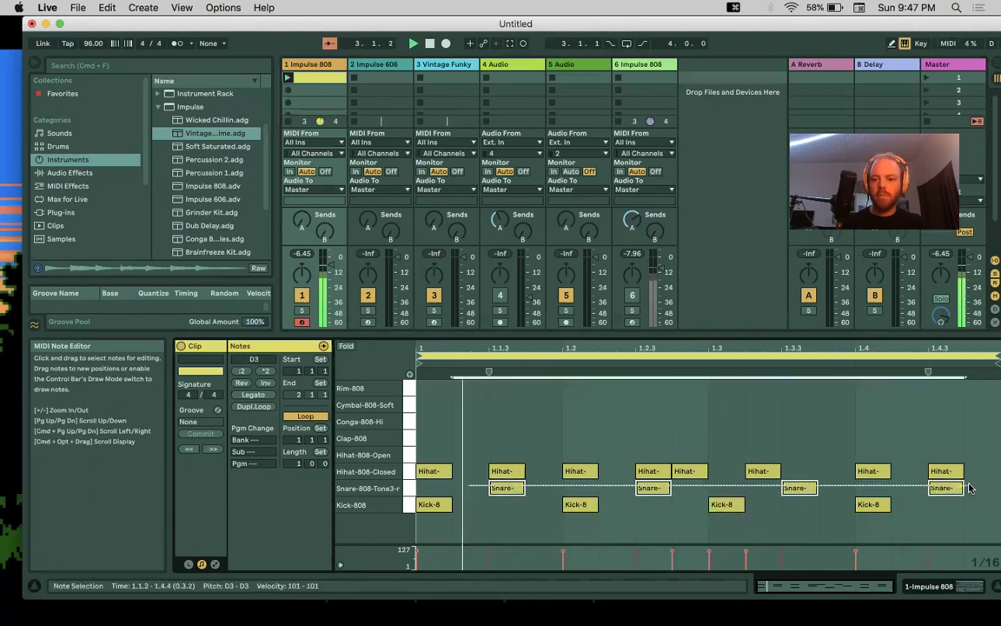
# - Delete the selected snares, add one Snare-808 note at beat 1.3 and play the beat
pyautogui.press('BackSpace')
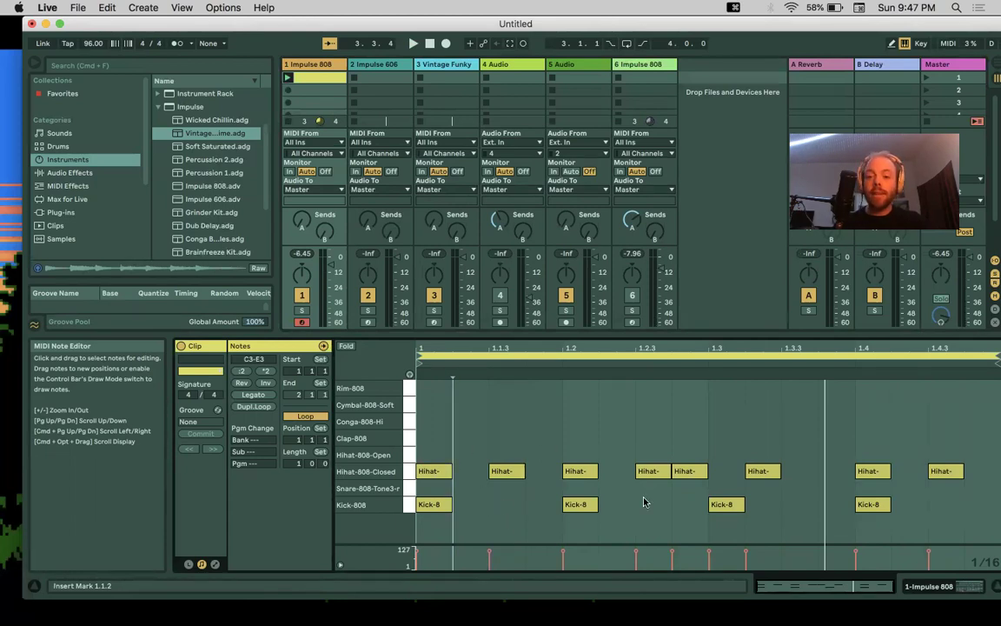
pyautogui.doubleClick(726, 487)
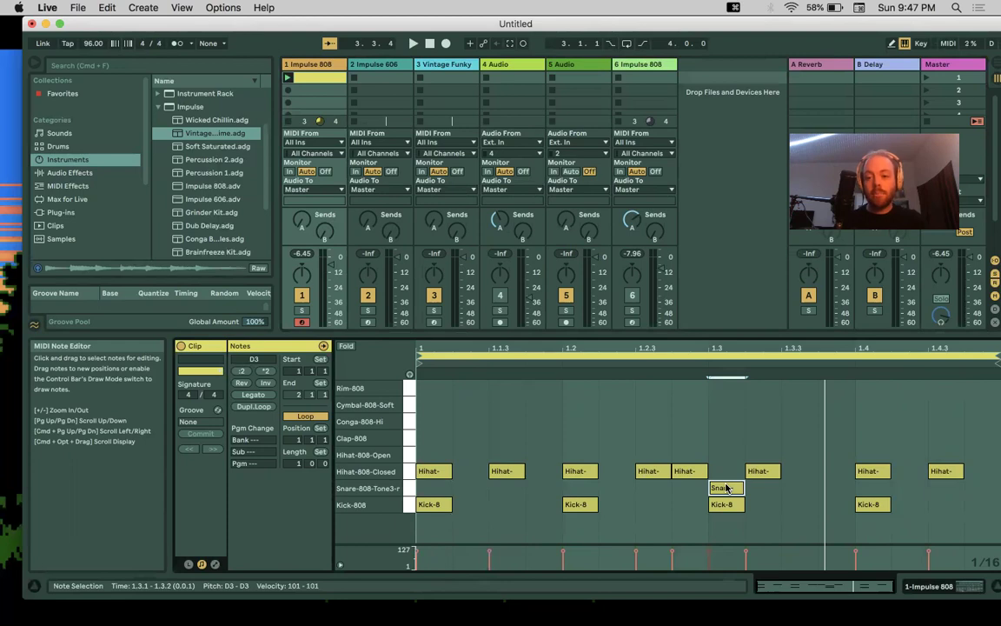
pyautogui.press('space')
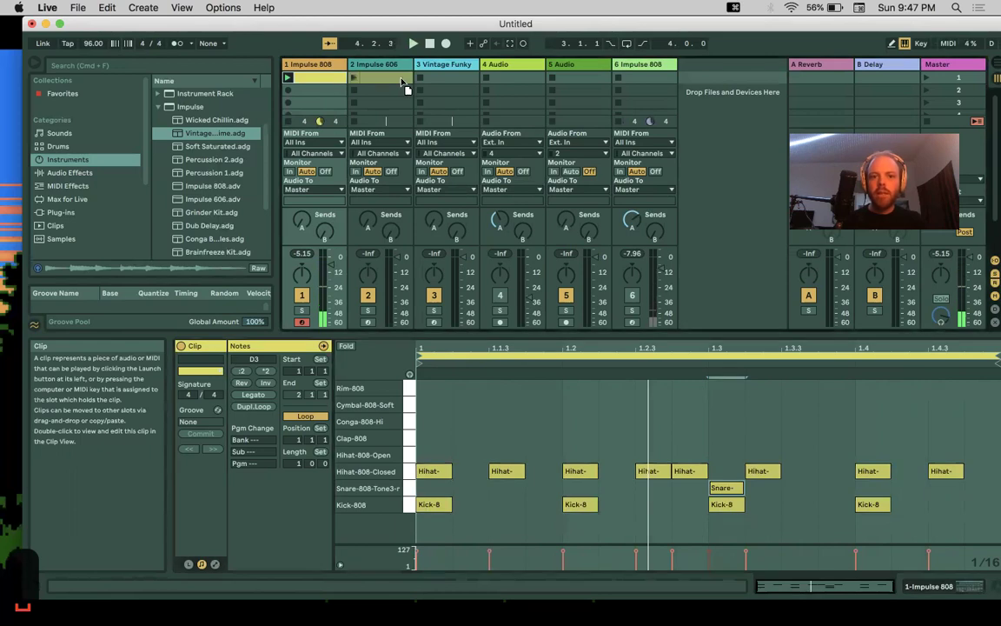
# - Move the clip to the Vintage Funky track 3 and shift its eight Tom-B notes up to the B3 hi-hat row
pyautogui.moveTo(402, 82); pyautogui.dragTo(403, 82)
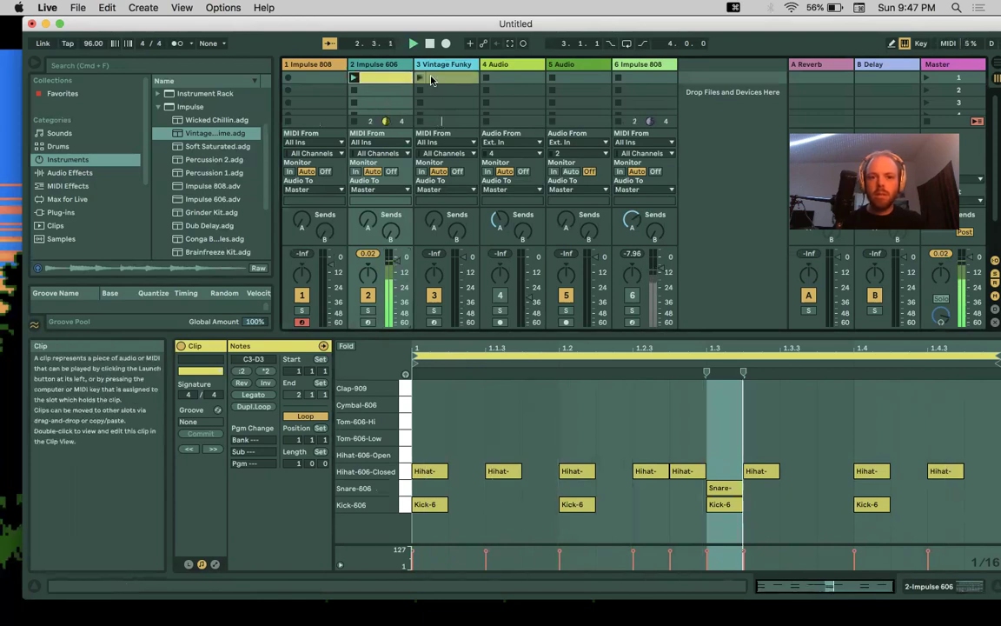
pyautogui.moveTo(430, 79); pyautogui.dragTo(432, 80)
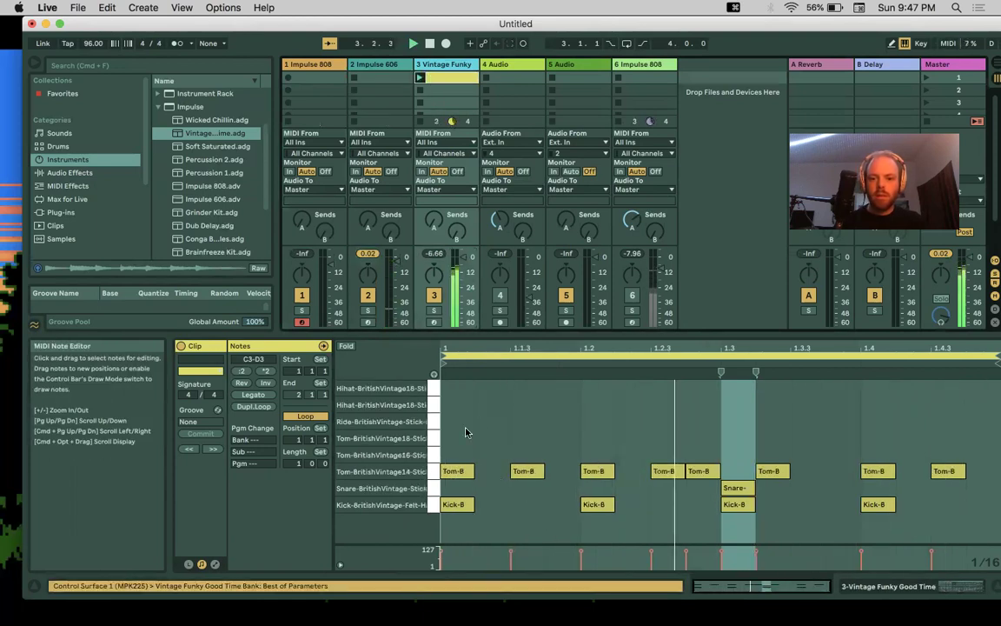
pyautogui.moveTo(453, 458); pyautogui.dragTo(958, 473)
pyautogui.press('Up')
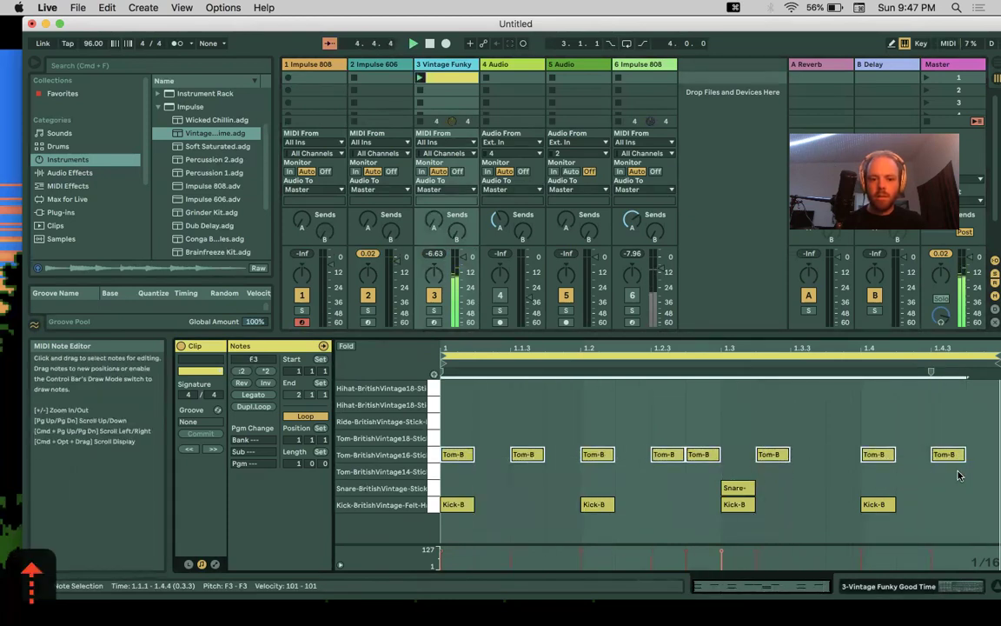
pyautogui.press('Down')
pyautogui.press('Down')
pyautogui.press('Up')
pyautogui.press('Up')
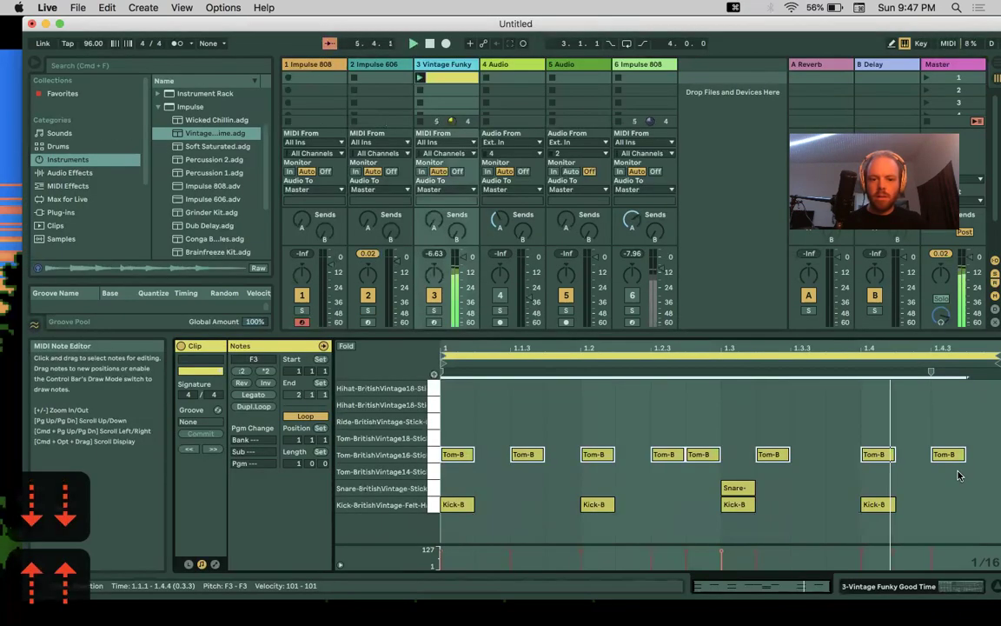
pyautogui.press('Up')
pyautogui.press('Up')
pyautogui.press('Up')
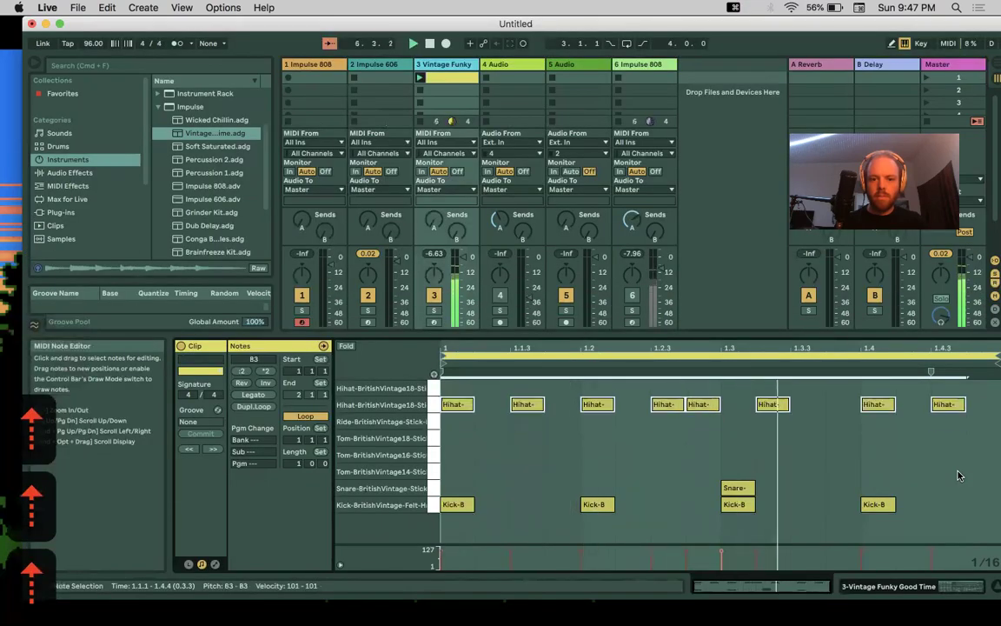